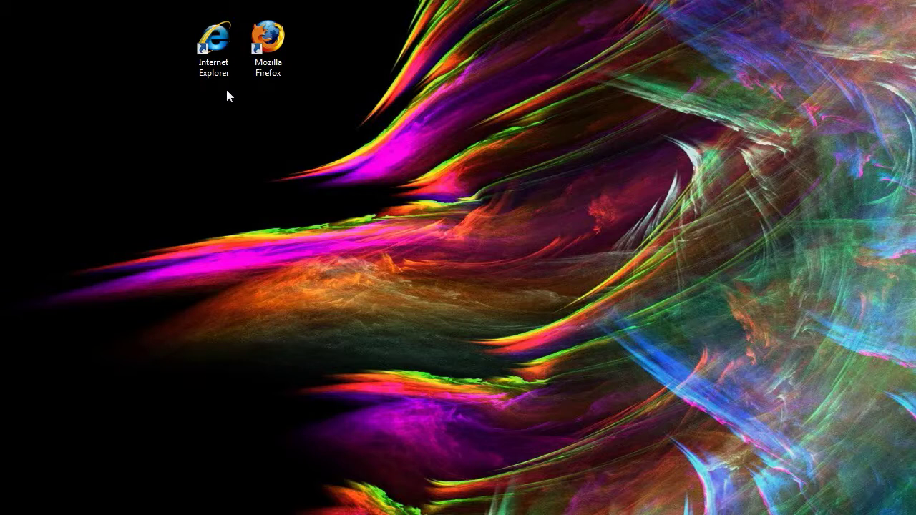
Launch Mozilla Firefox from the desktop and load peak.org.
click(212, 70)
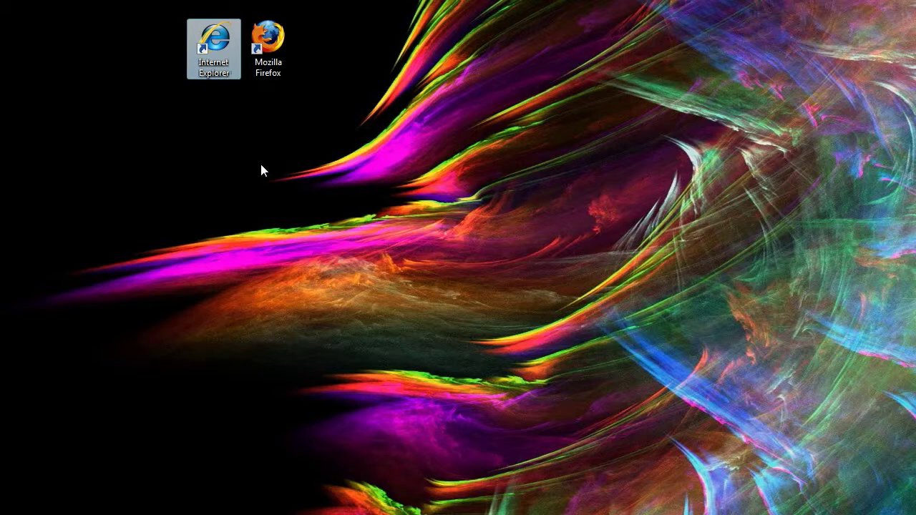
click(265, 55)
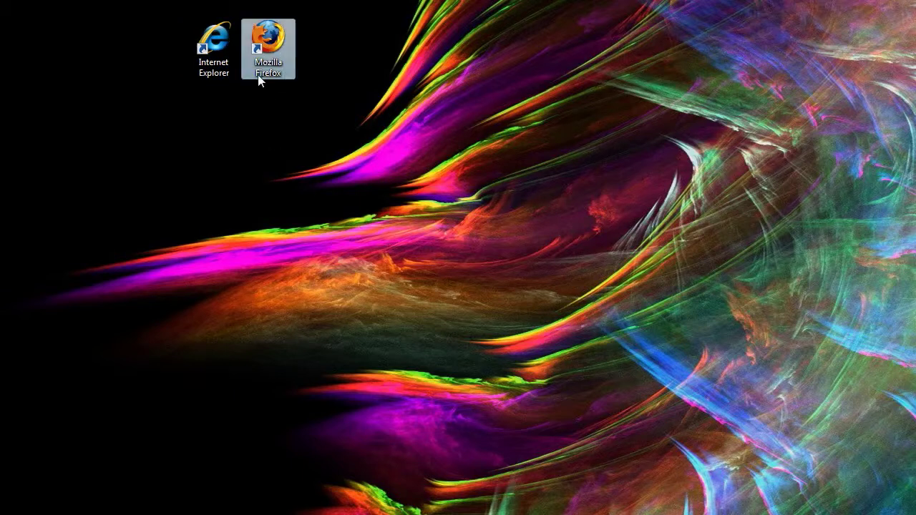
double_click(262, 70)
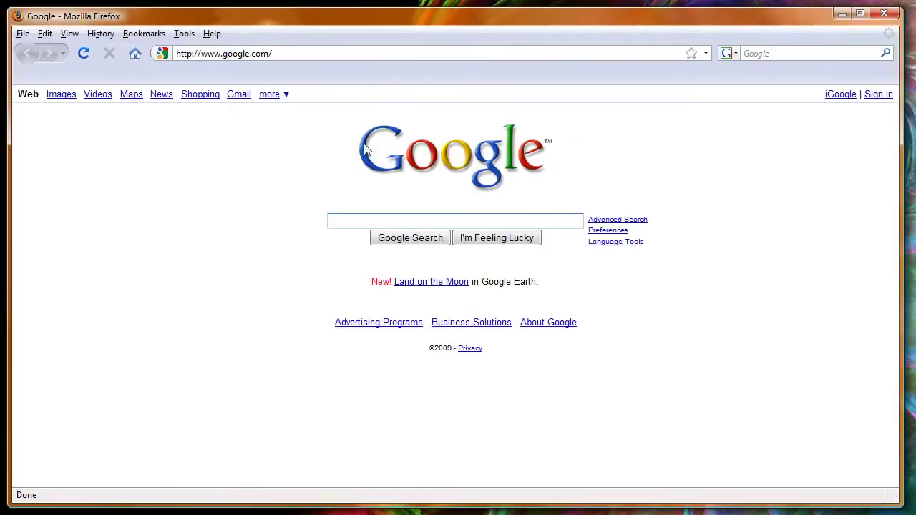
click(298, 52)
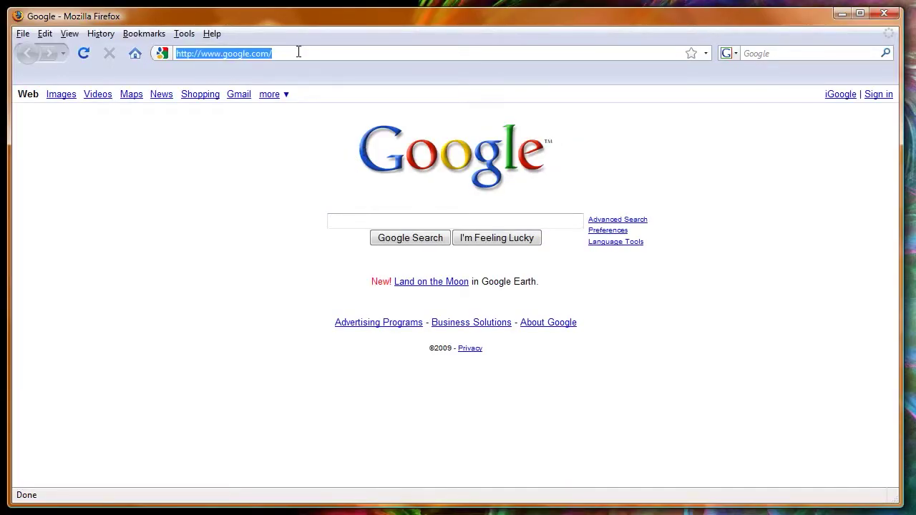
text(peak.or)
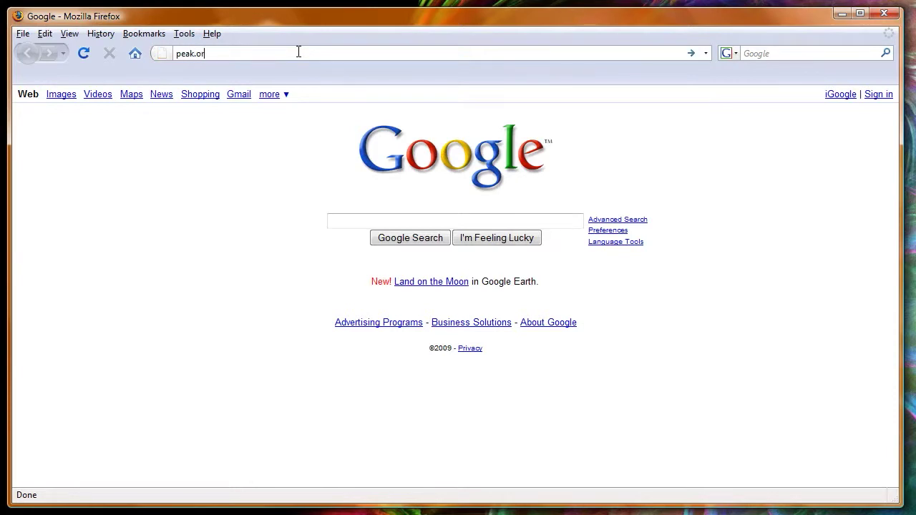
text(g)
key(Return)
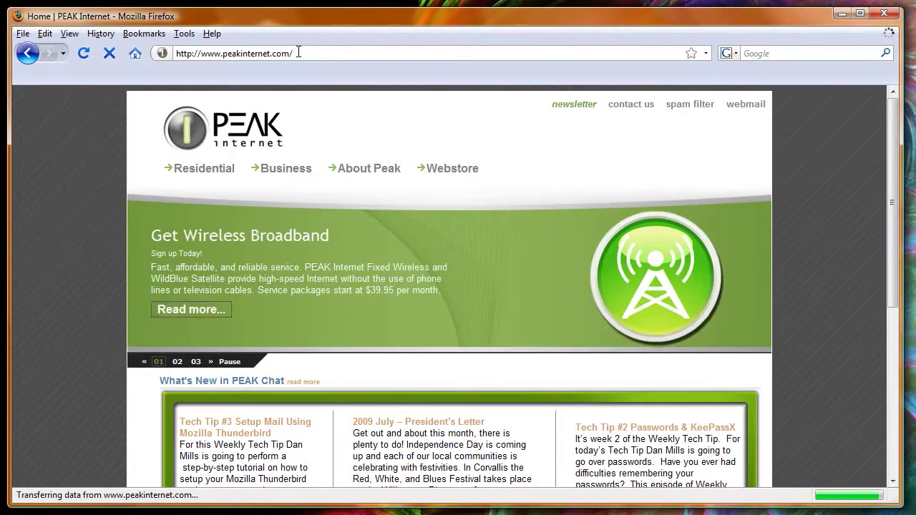
Load msn.com in the same Firefox window, and close the browser once the page appears.
click(298, 52)
text(m)
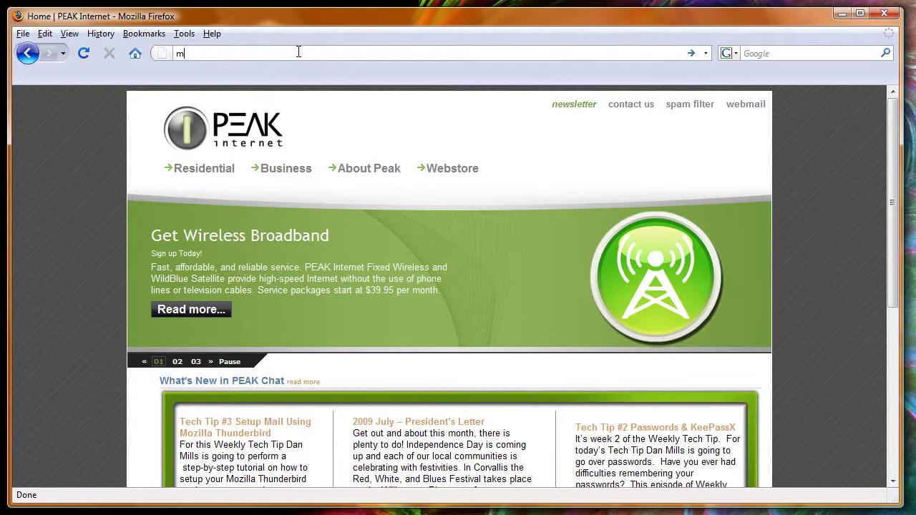
text(sn.com)
key(Return)
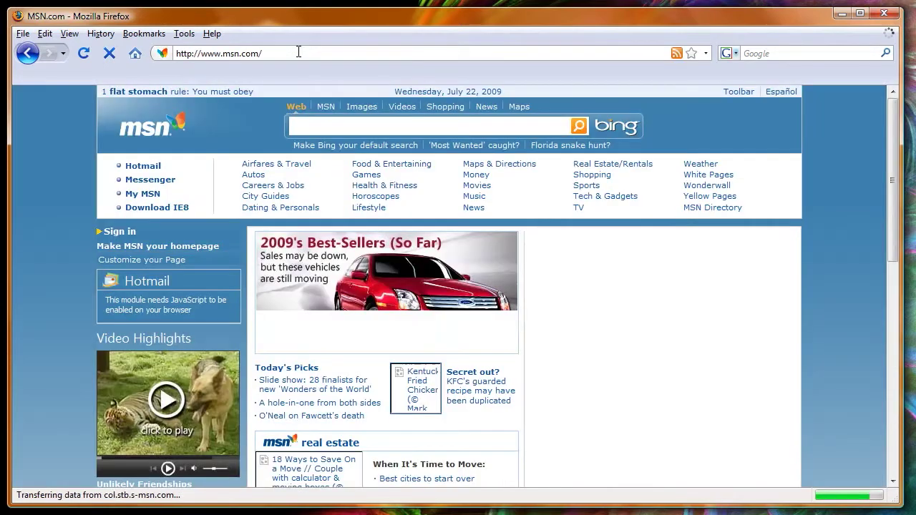
click(885, 13)
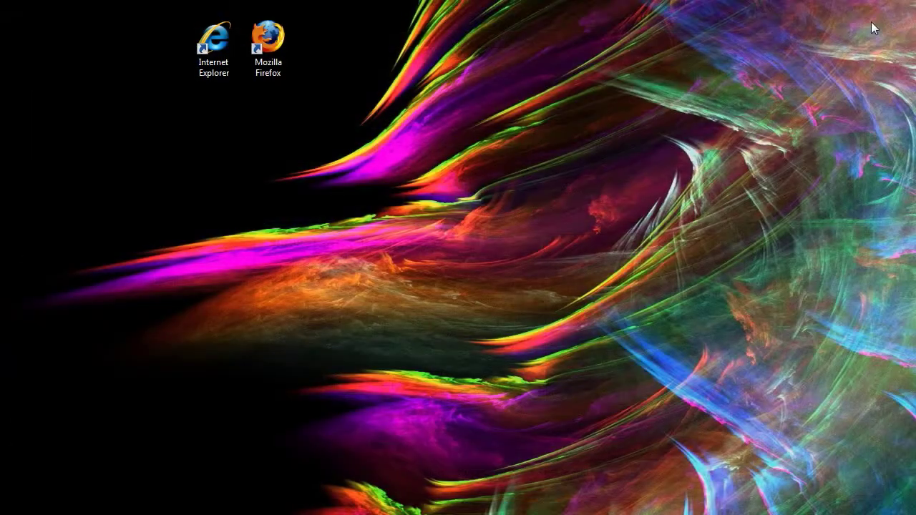
Launch Internet Explorer from the desktop and load peak.org.
double_click(214, 43)
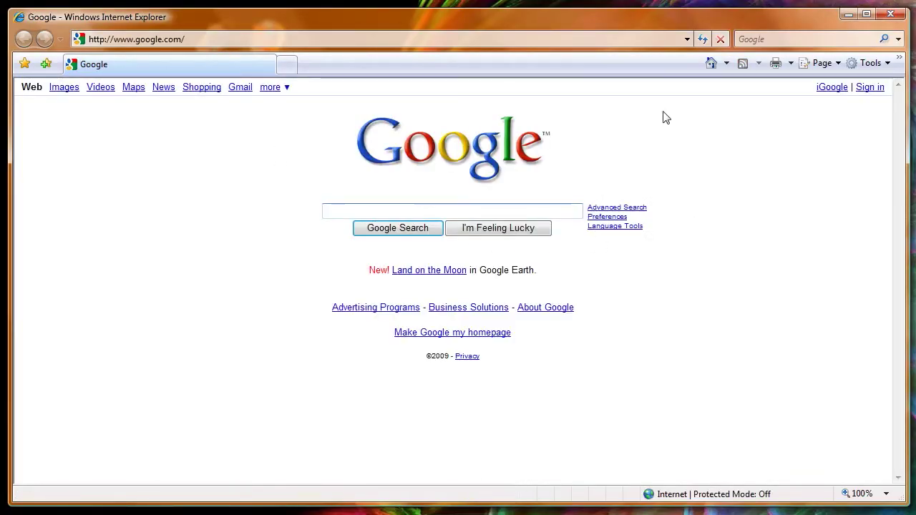
click(287, 39)
text(peak.org)
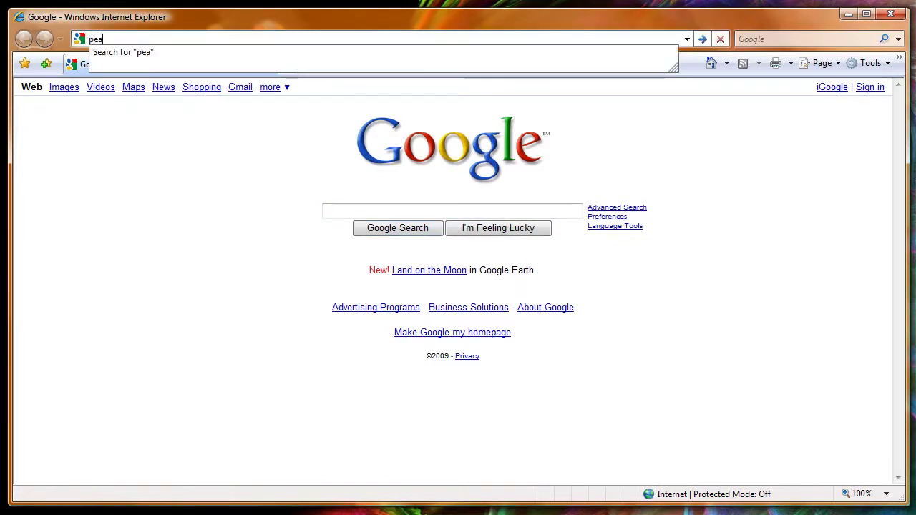
key(Return)
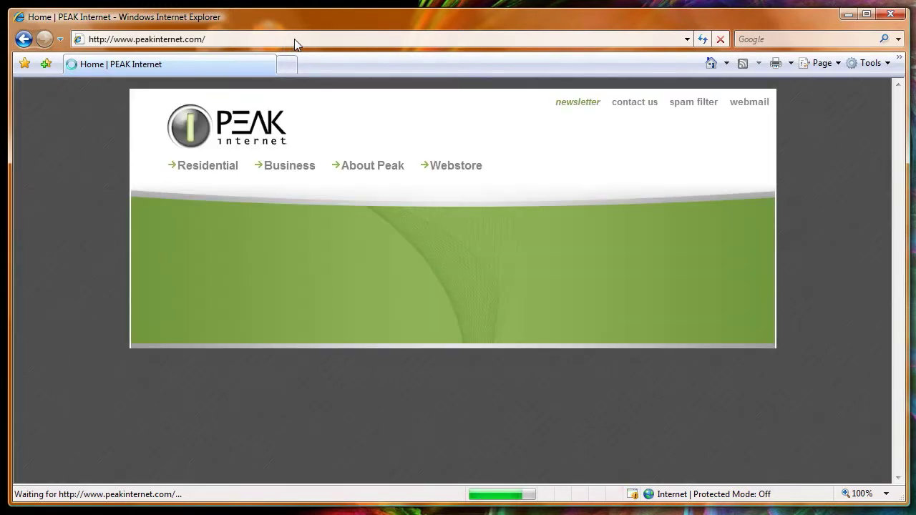
Go to the MSN website in the same Internet Explorer window, and close the browser.
click(294, 40)
text(msn)
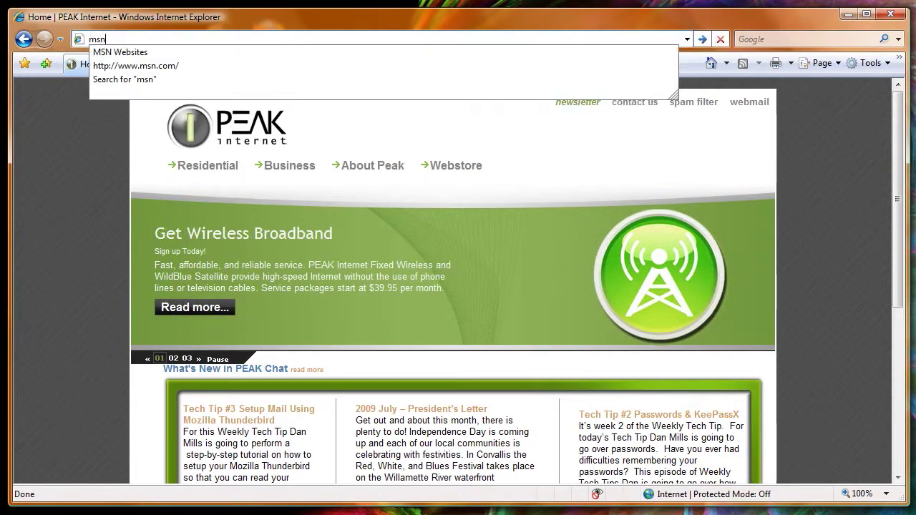
key(Return)
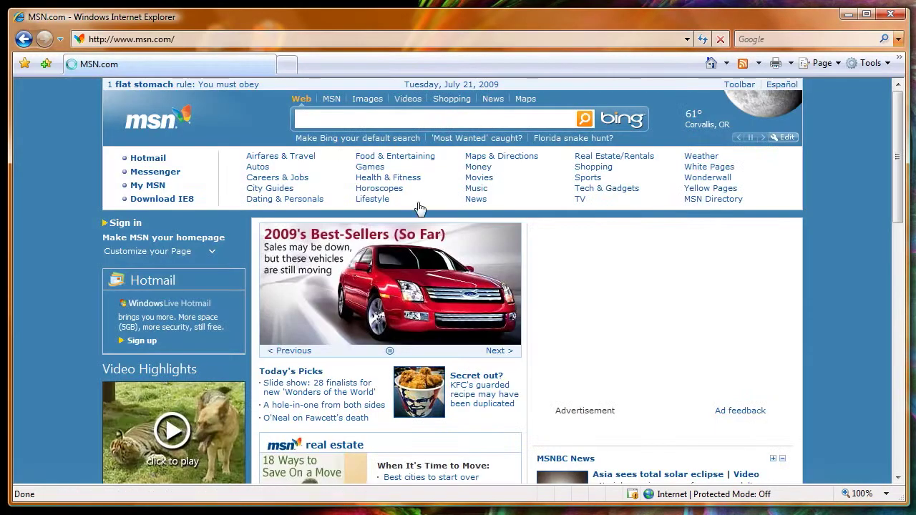
click(889, 15)
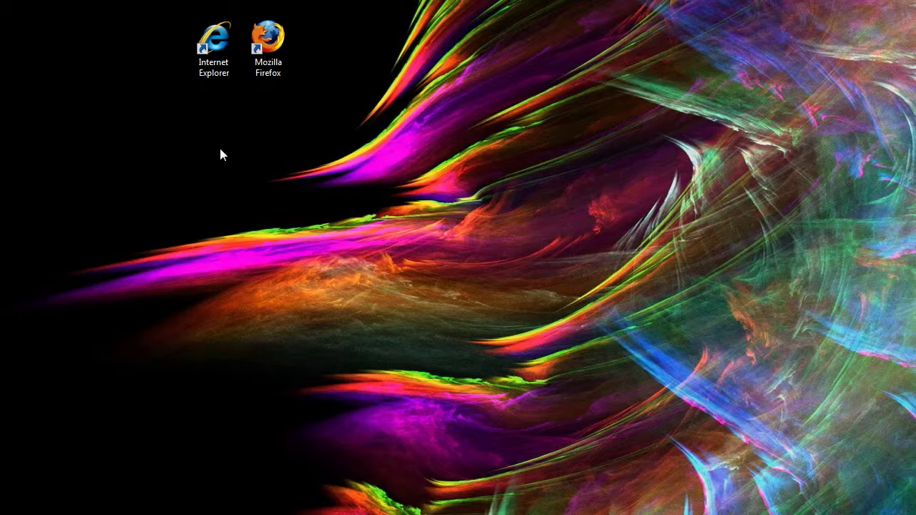
Reopen Internet Explorer and highlight the http part of the Google home page's address.
double_click(218, 70)
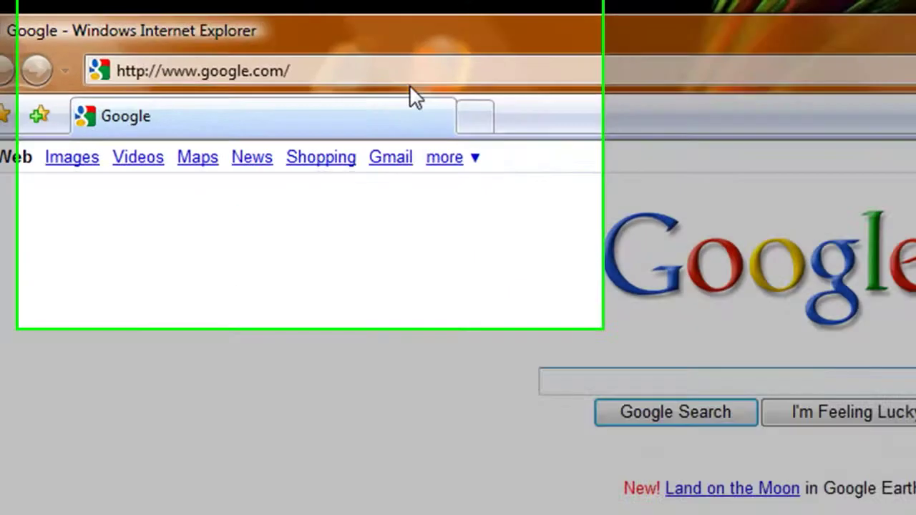
click(249, 40)
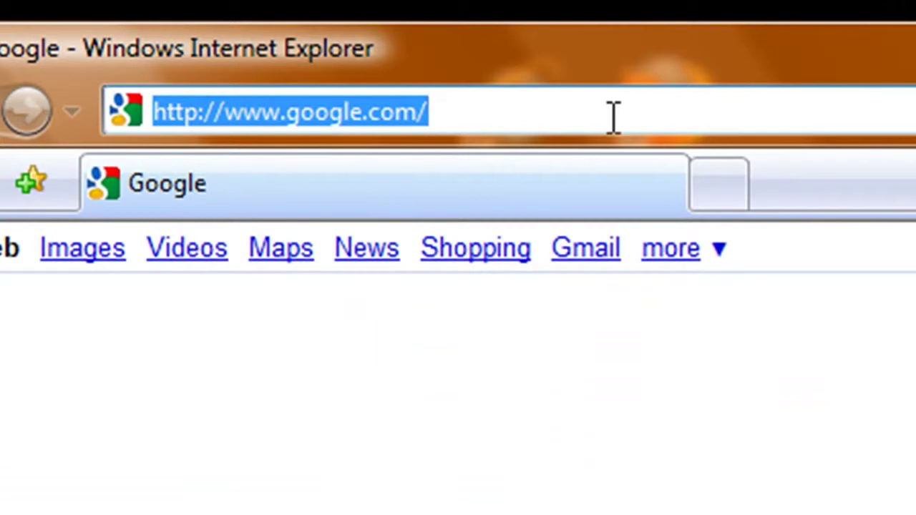
click(198, 111)
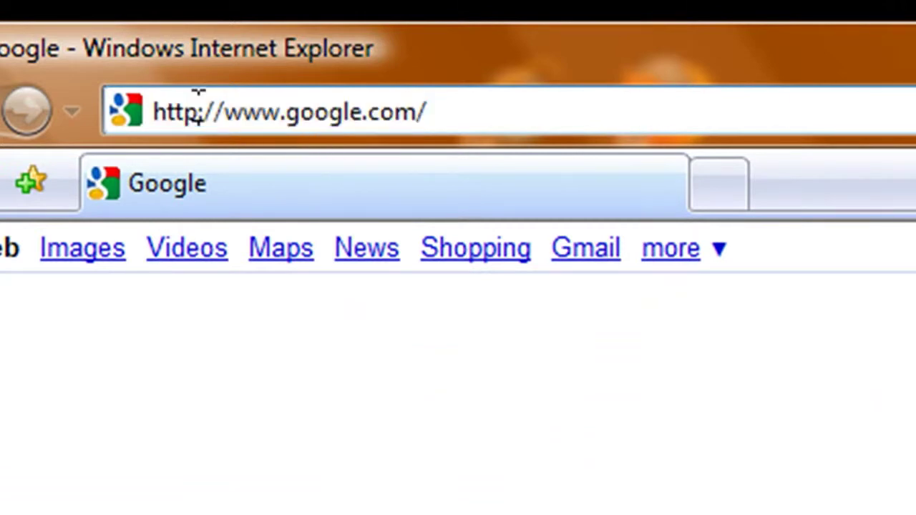
key(shift+Left)
key(shift+Left)
key(shift+Left)
key(shift+Left)
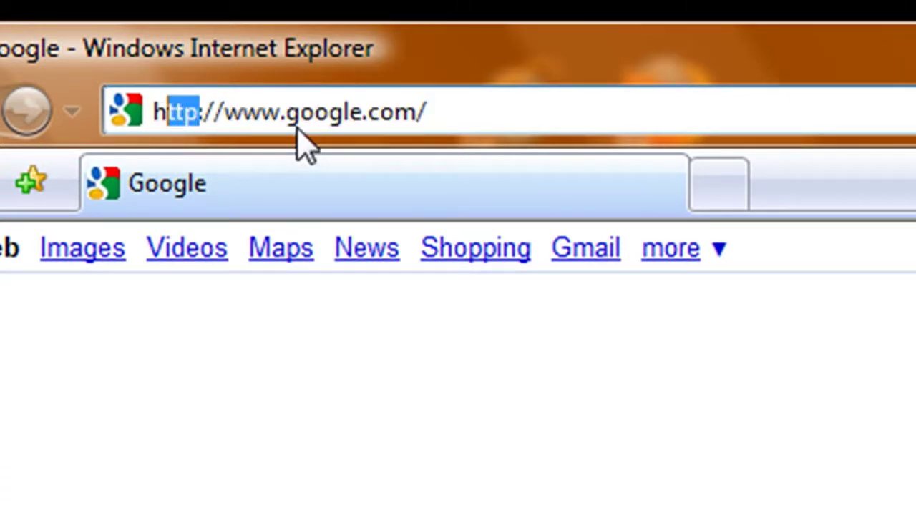
Clear the whole web address and load google.com in its place.
click(337, 108)
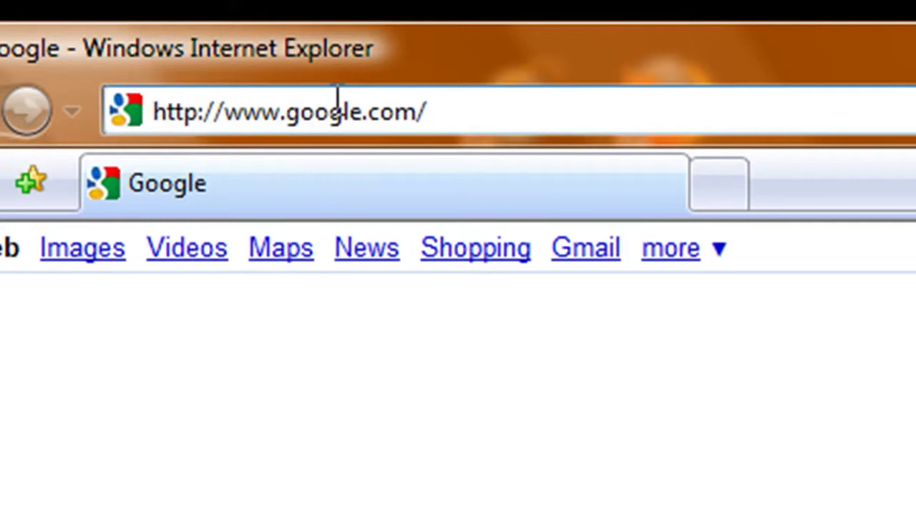
key(End)
key(shift+Home)
key(Delete)
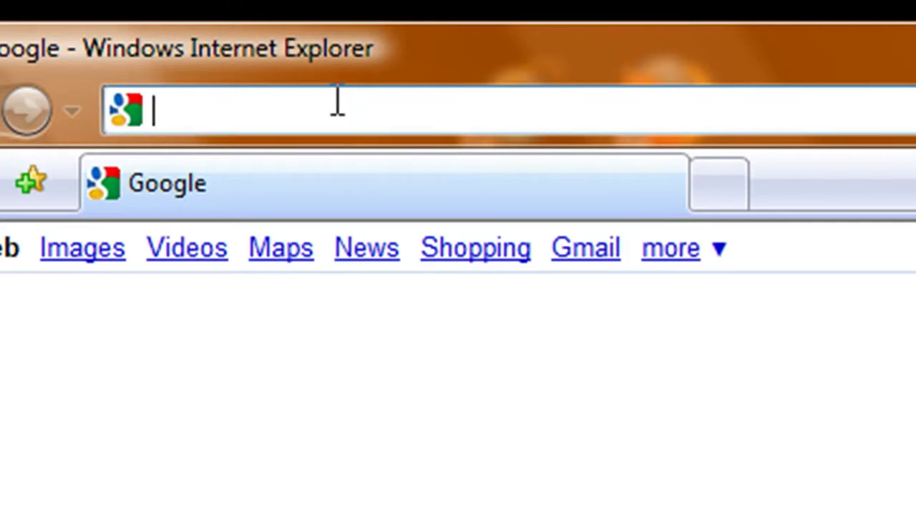
text(google.com)
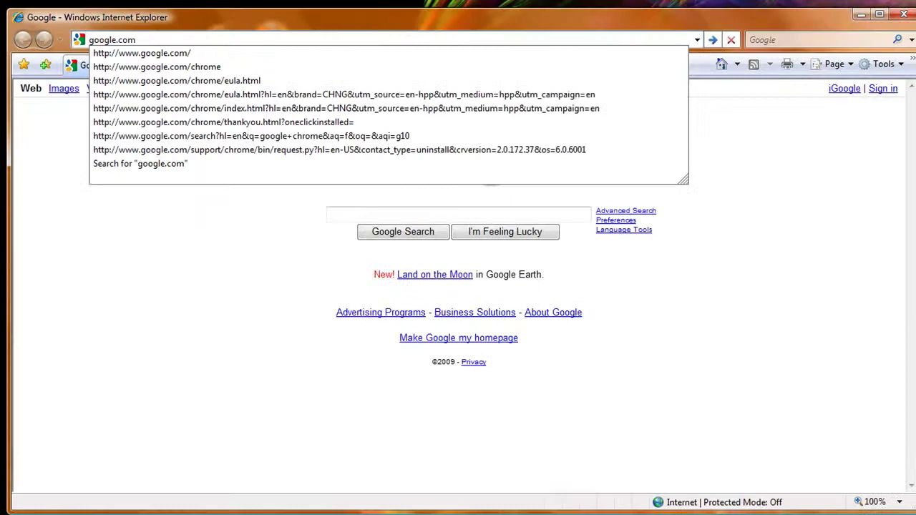
key(Return)
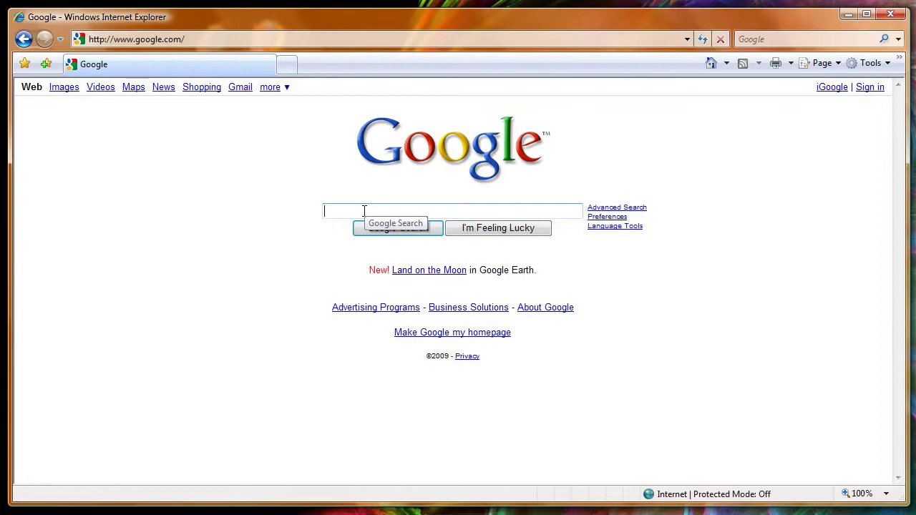
Search Google for "google chrome" and open the "Google Chrome - Download a new browser" result.
text(google chrome)
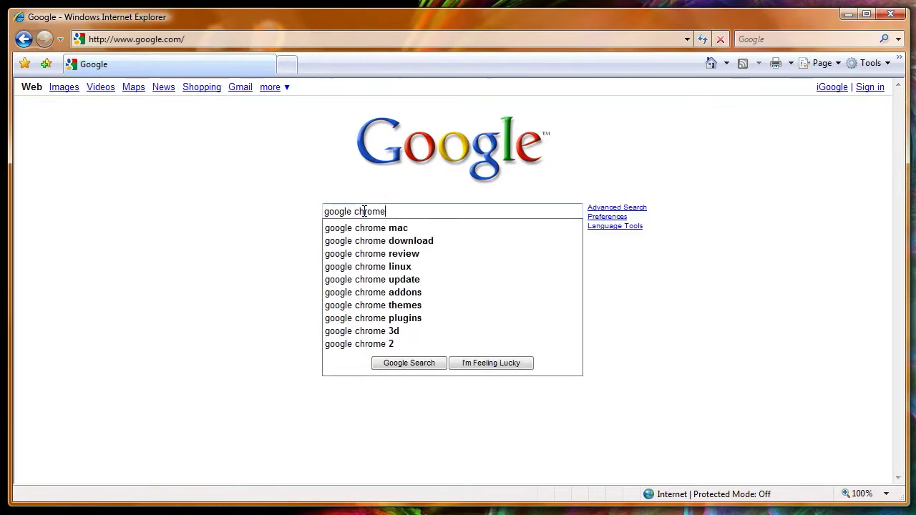
key(Return)
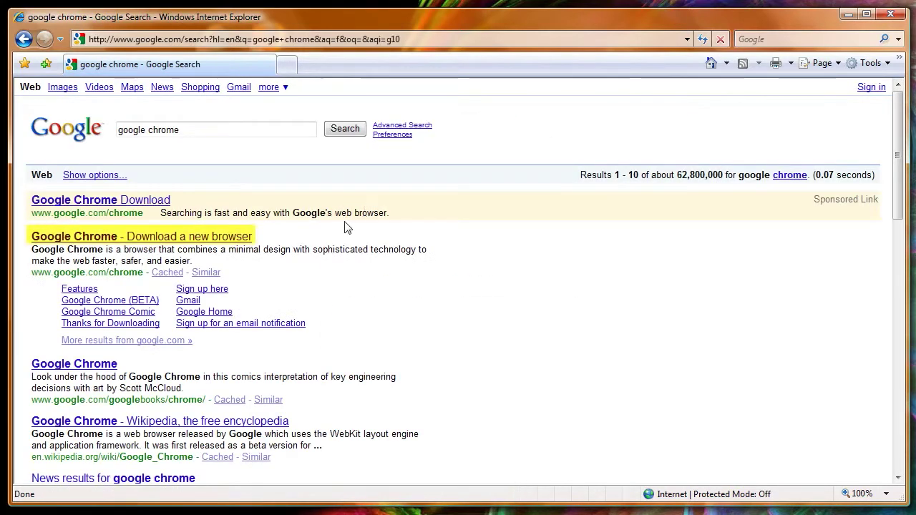
click(146, 238)
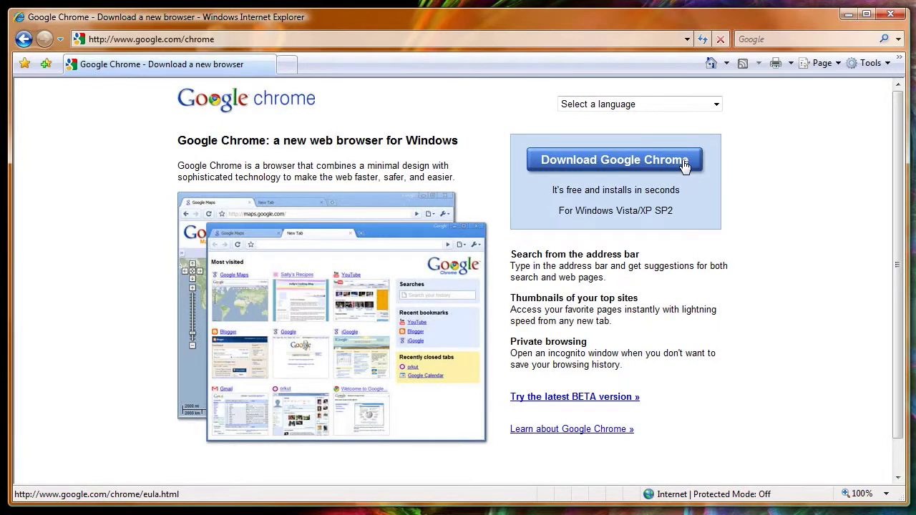
Download and install Google Chrome, accepting its terms, and start it with Google kept as the default search engine.
click(683, 164)
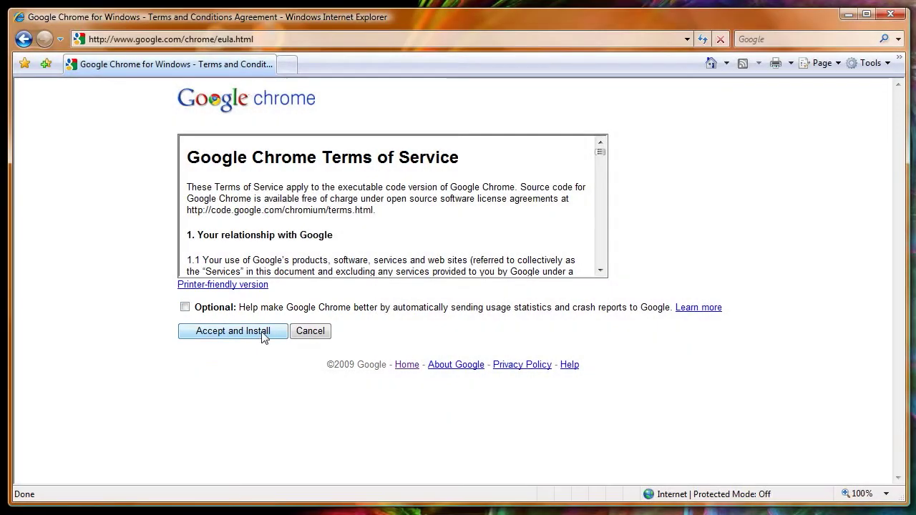
click(262, 333)
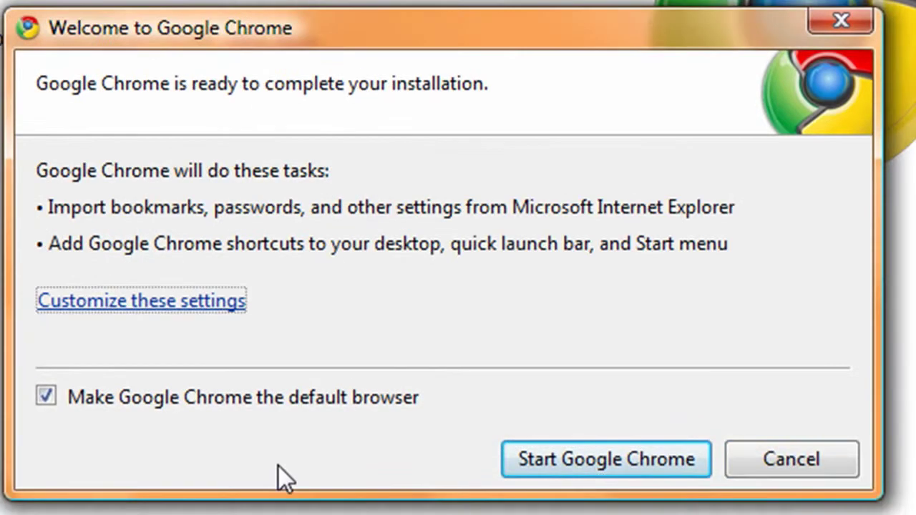
click(620, 469)
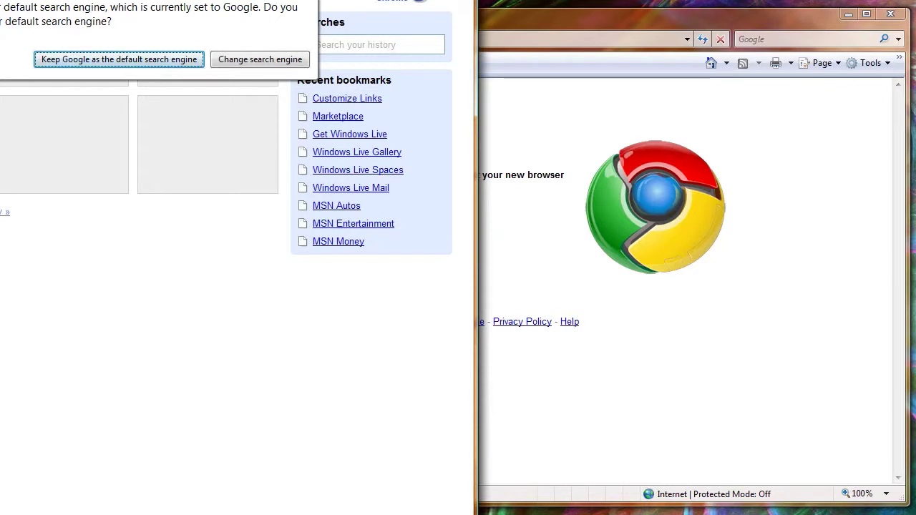
key(Return)
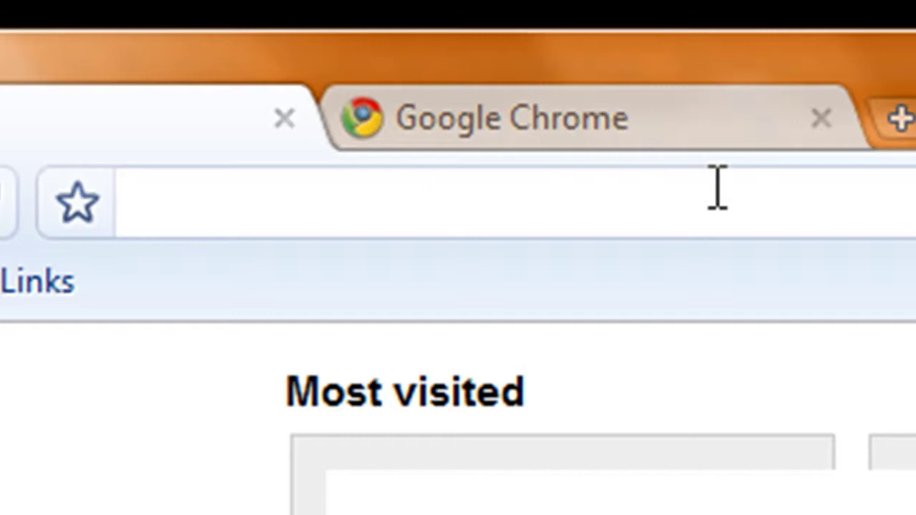
Load peak.org in Chrome's first tab, and replace it with google.com in the same tab.
text(peak.org)
key(Return)
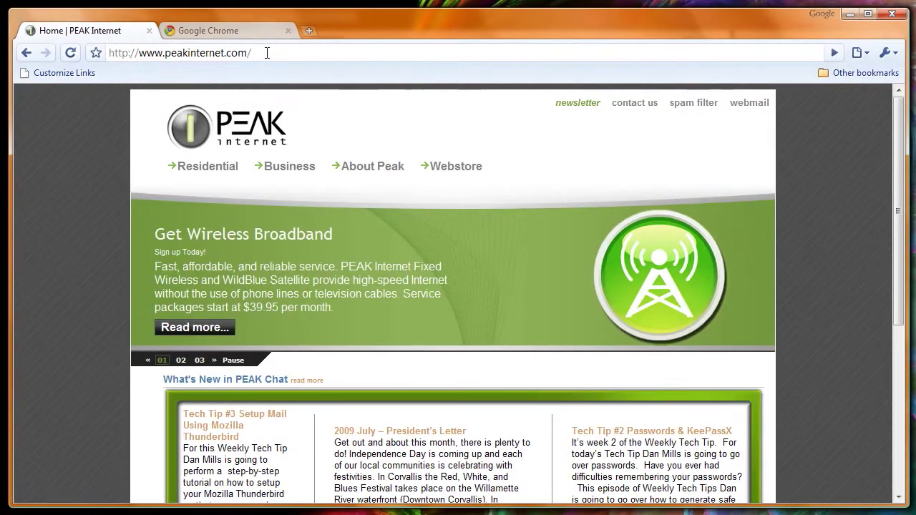
click(261, 52)
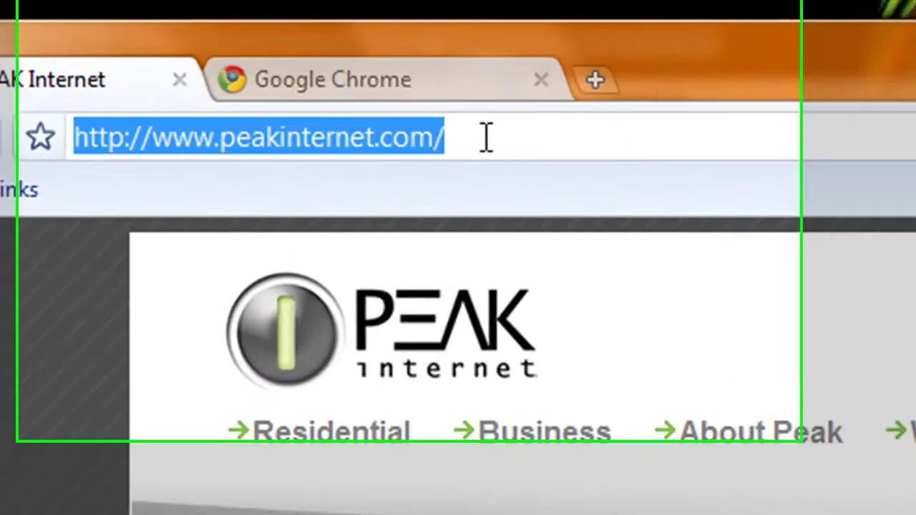
text(google.com)
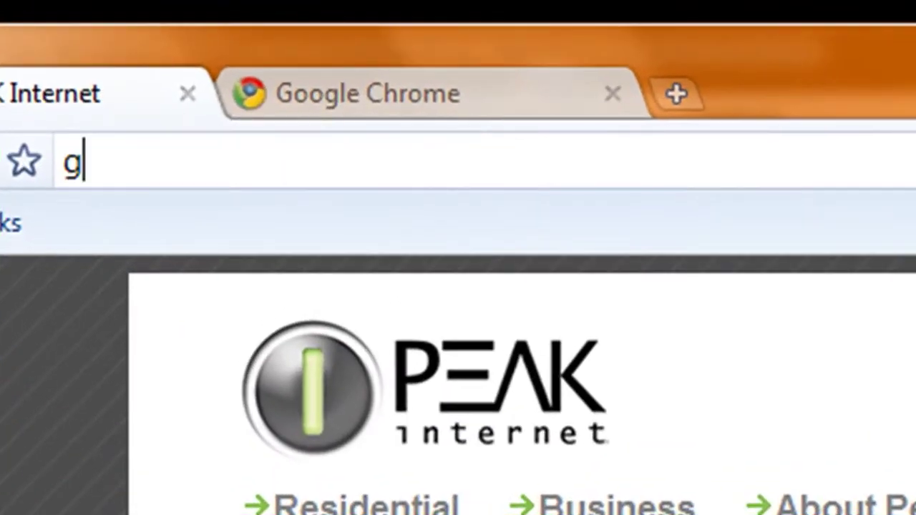
key(Return)
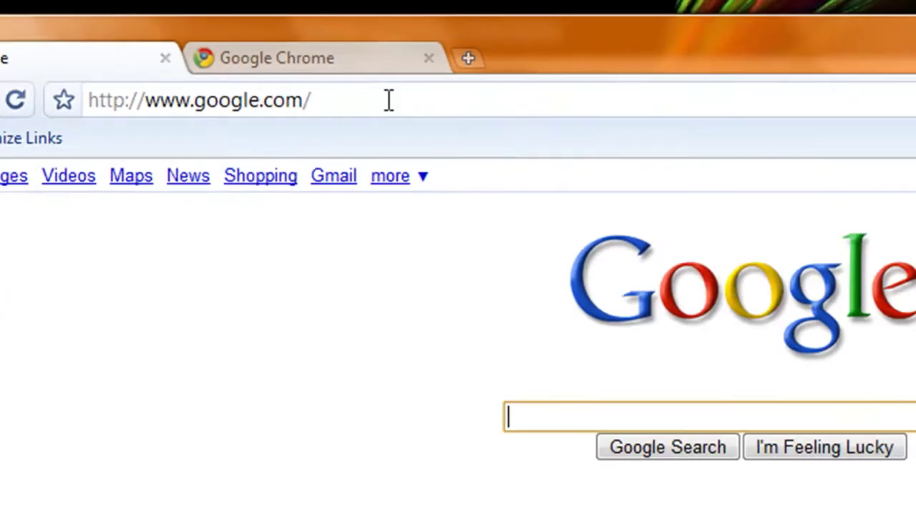
Load the MSN website in the first tab in place of google.com.
click(548, 161)
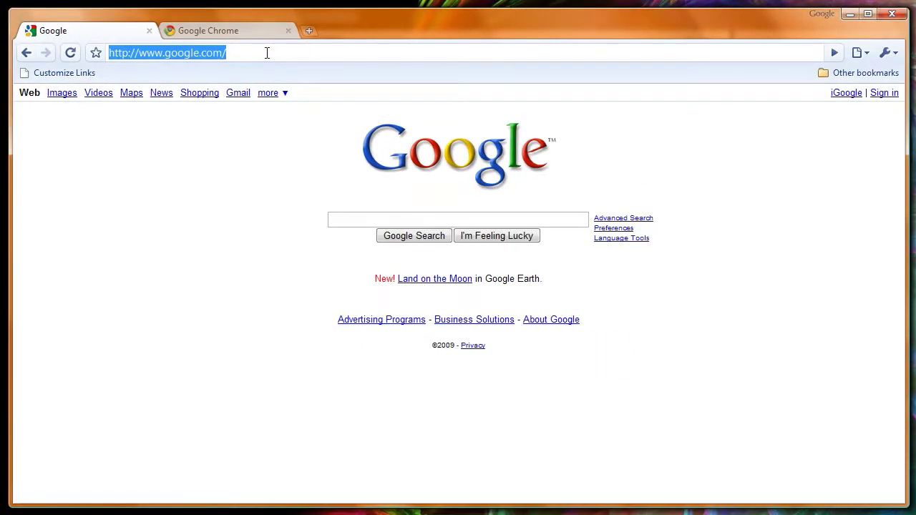
text(msn)
key(Return)
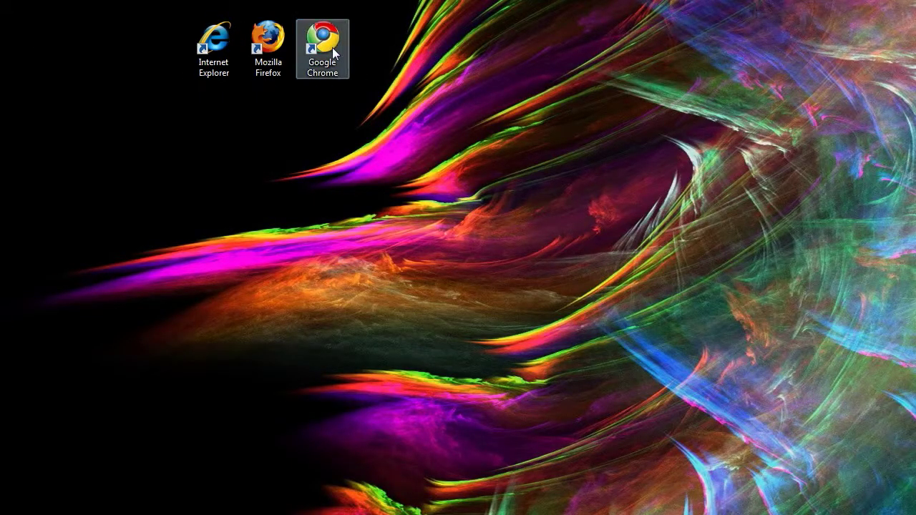
Start Chrome from the desktop with MSN.com opened from its most visited pages, and load peakinternet.com in its place.
double_click(334, 53)
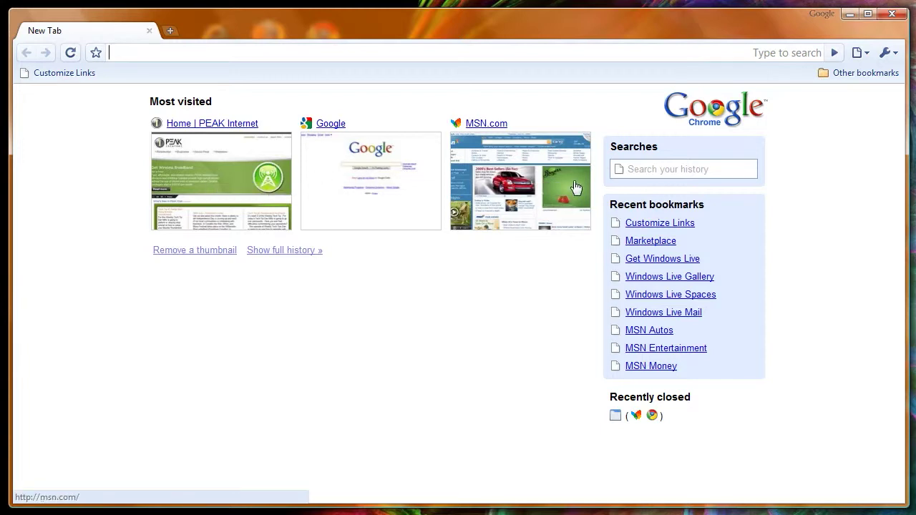
click(514, 181)
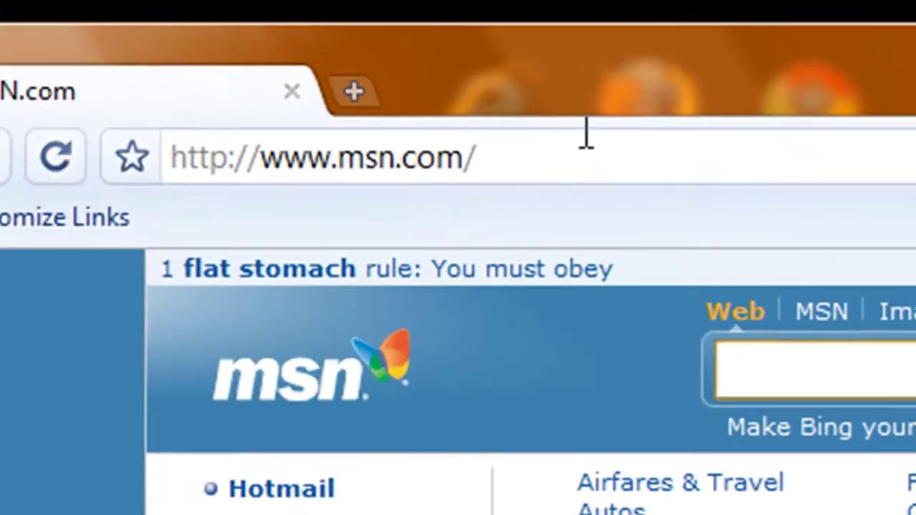
click(586, 136)
text(peakinternet)
key(Return)
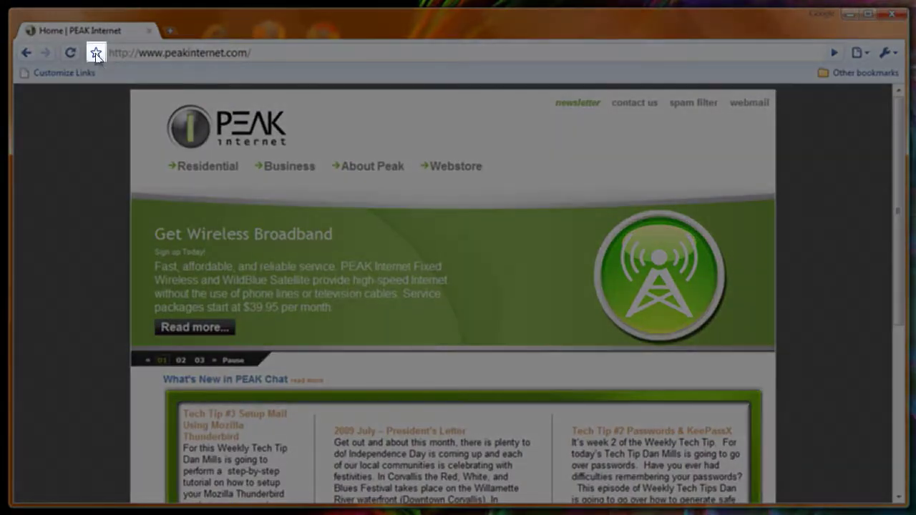
Bookmark the PEAK Internet home page on the bookmarks bar and open it through that bookmark.
click(96, 53)
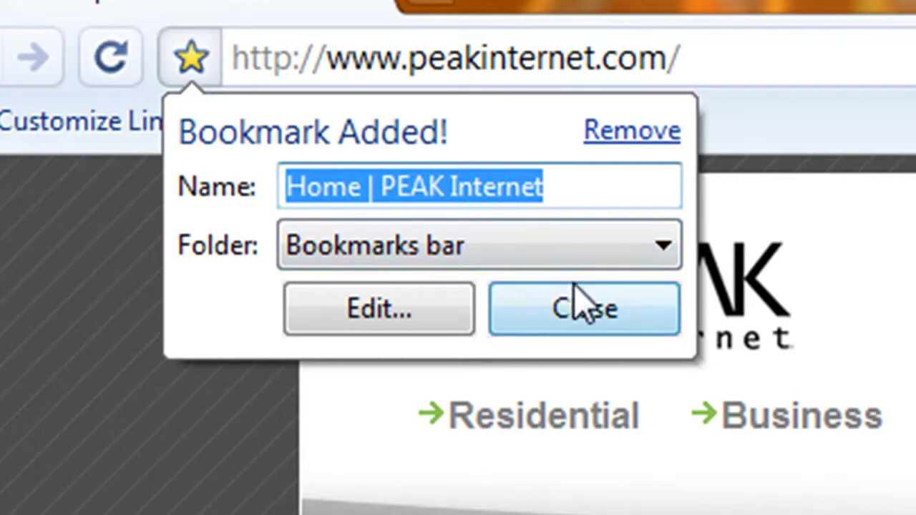
click(622, 259)
click(646, 257)
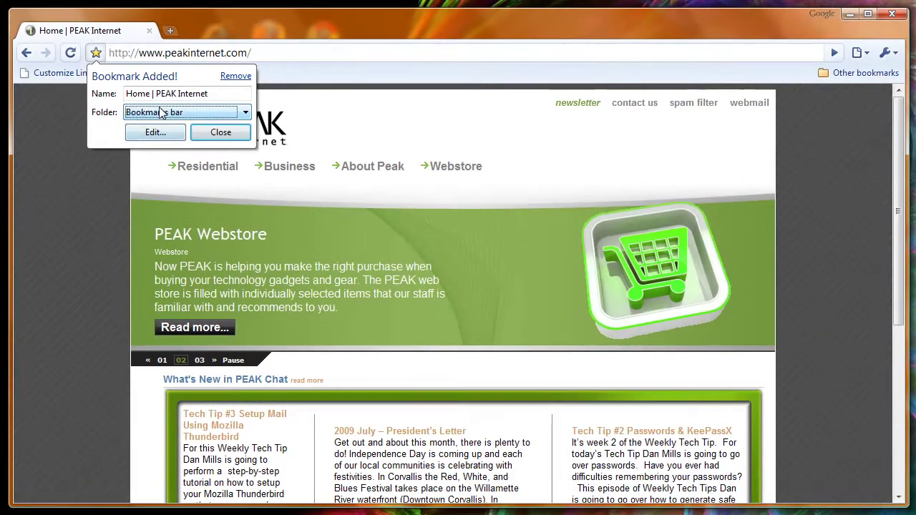
click(220, 132)
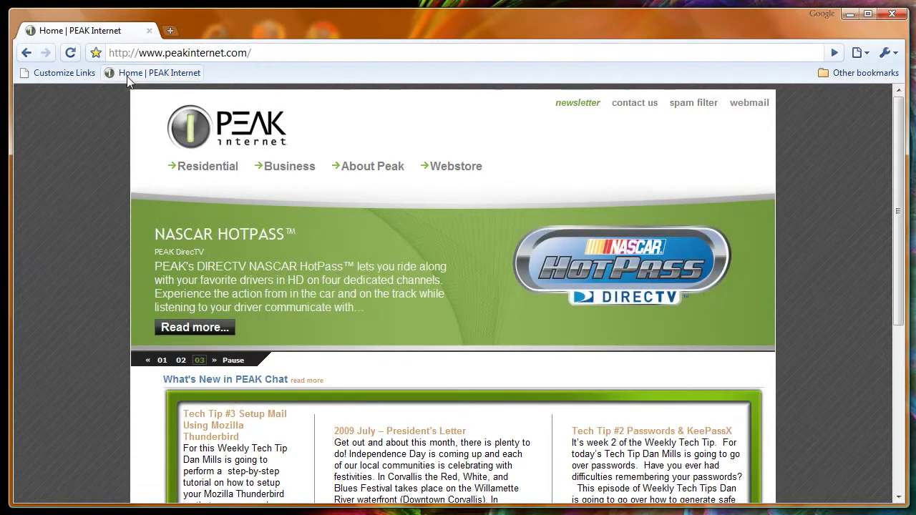
click(160, 74)
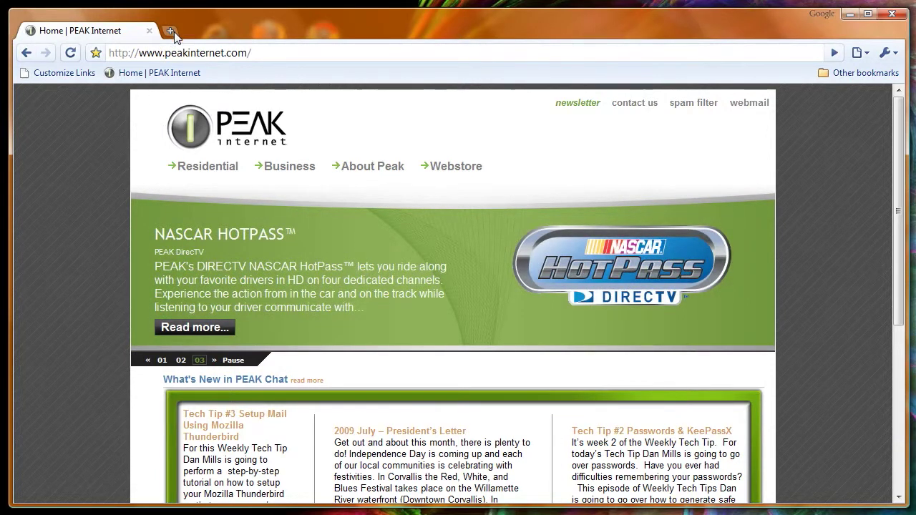
Open Google and MSN.com from the most visited pages, each in its own new tab.
click(170, 32)
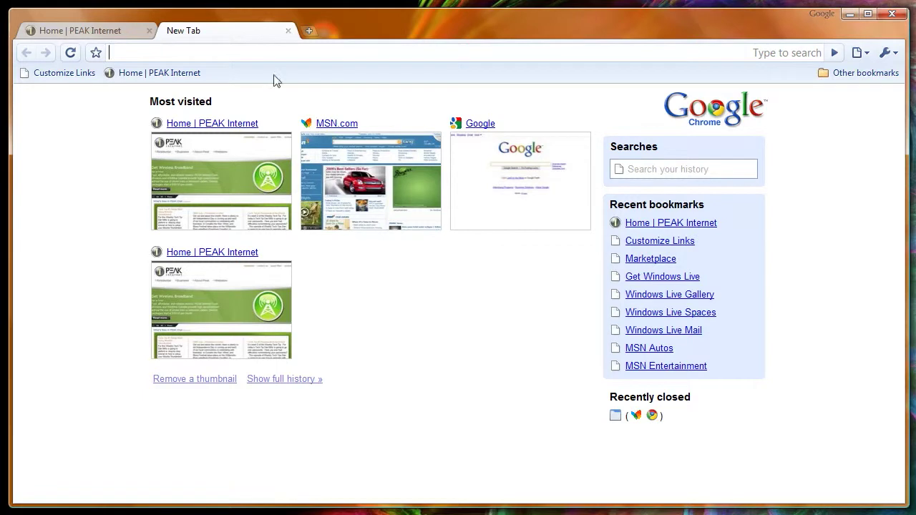
click(461, 199)
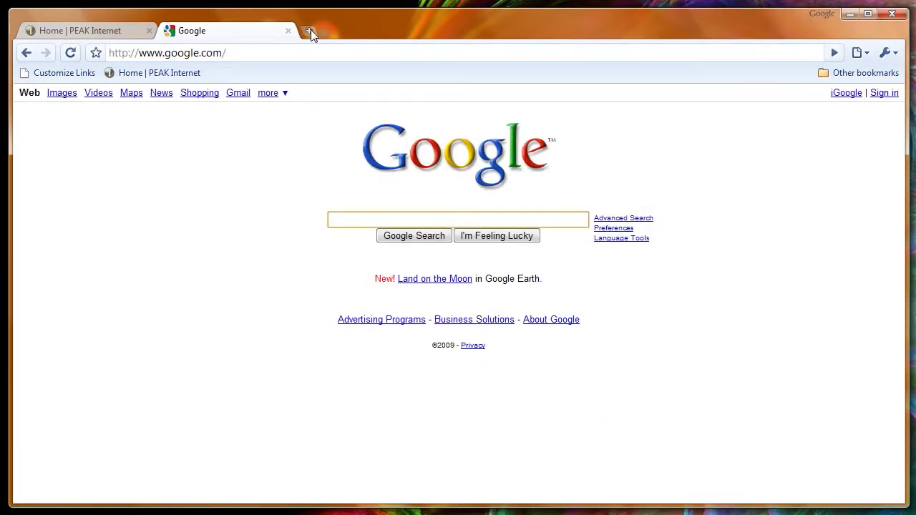
click(309, 31)
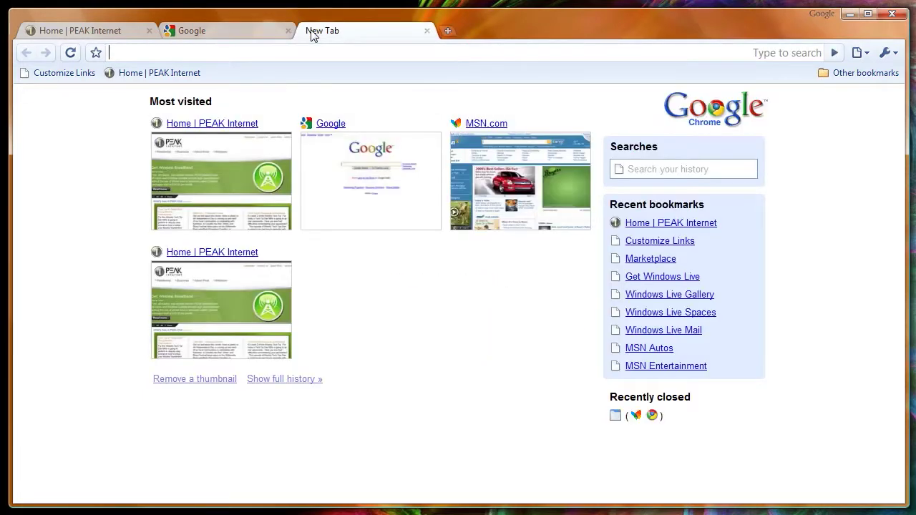
click(515, 183)
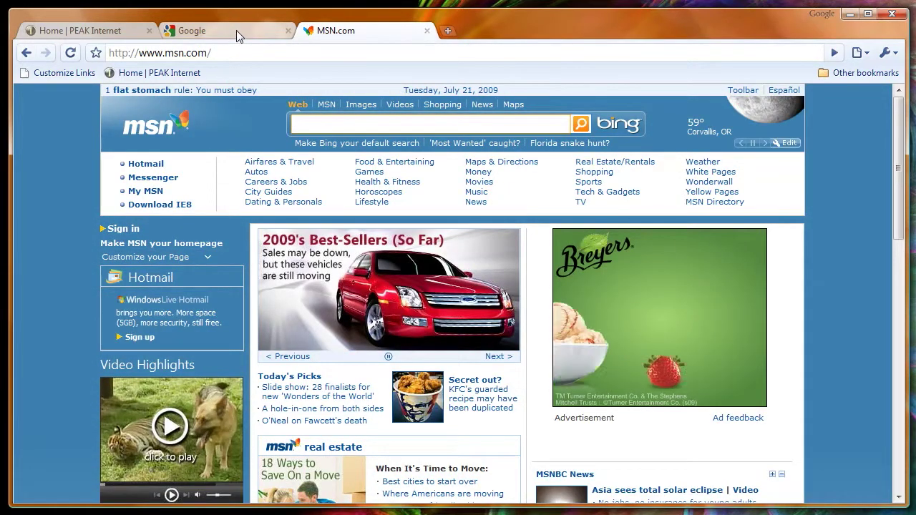
Switch through the Google, PEAK Internet and MSN.com tabs, and close the MSN.com tab.
click(236, 32)
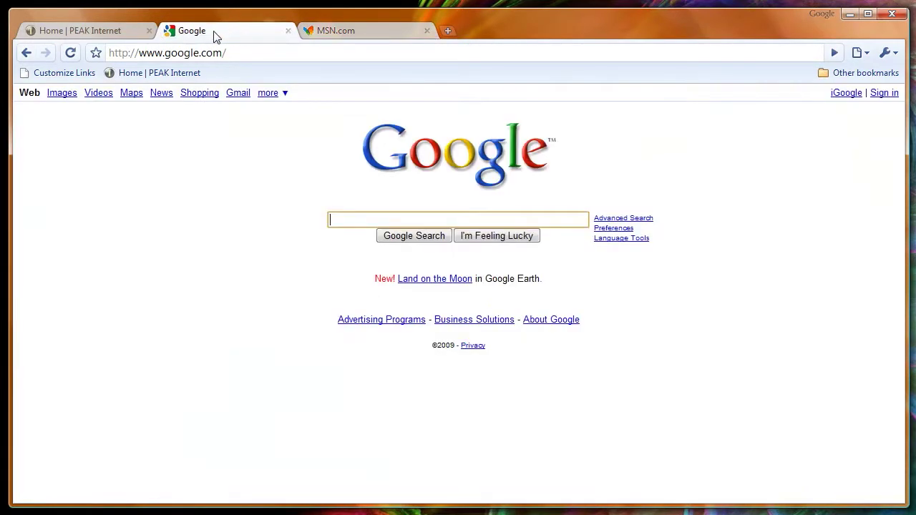
click(109, 36)
click(360, 32)
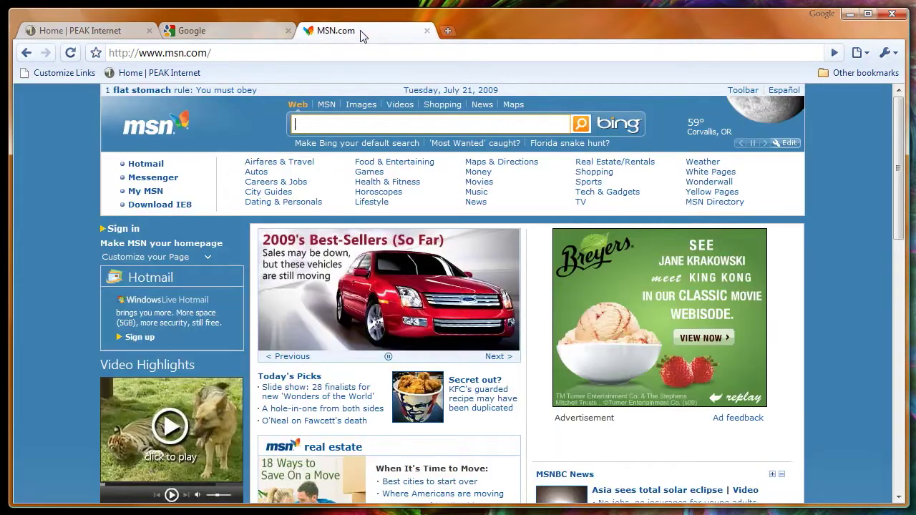
click(427, 31)
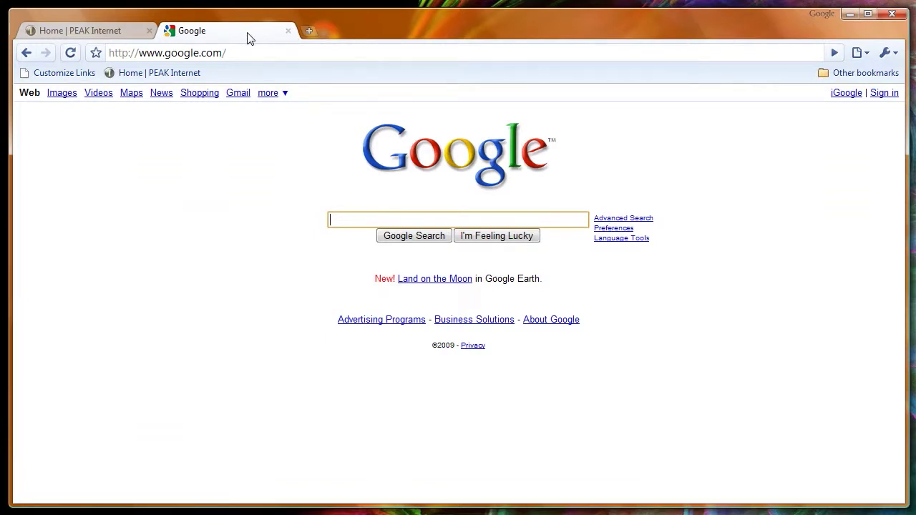
Detach the Google tab into its own window placed over the PEAK Internet window, and close that window.
drag(250, 38, 250, 67)
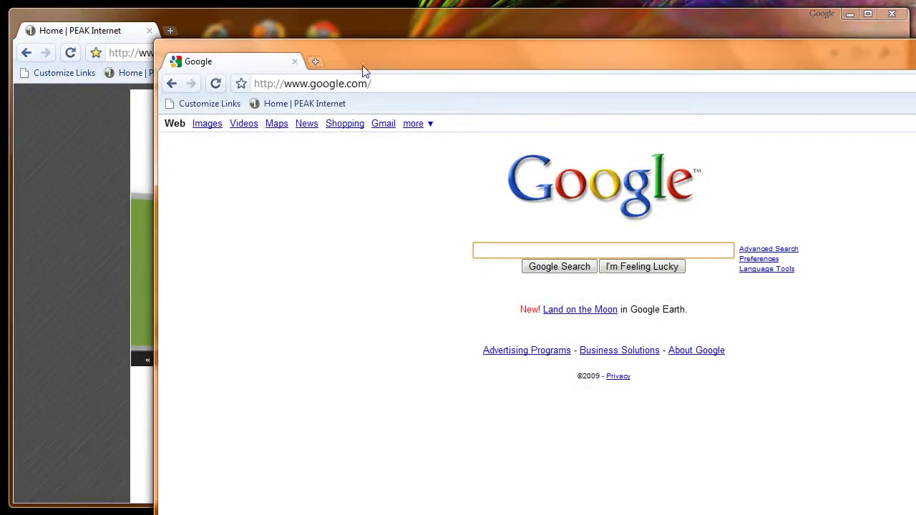
drag(365, 71, 241, 41)
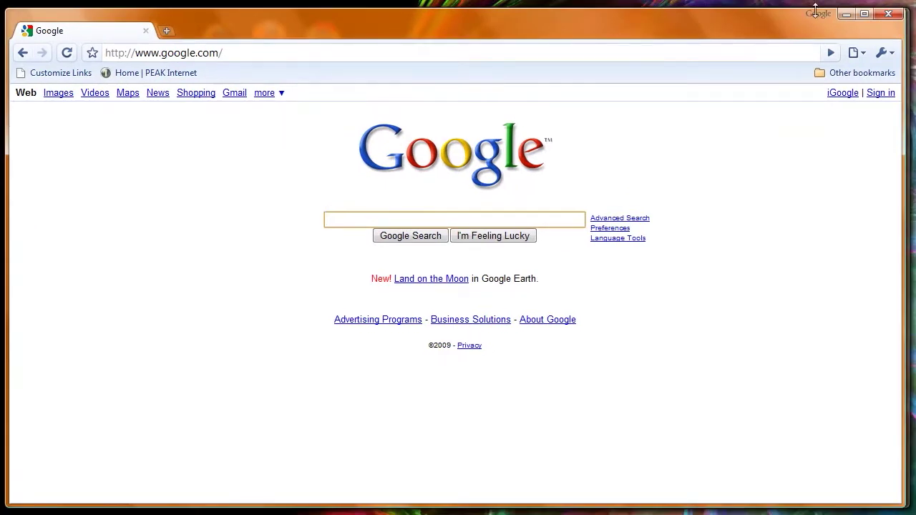
click(888, 14)
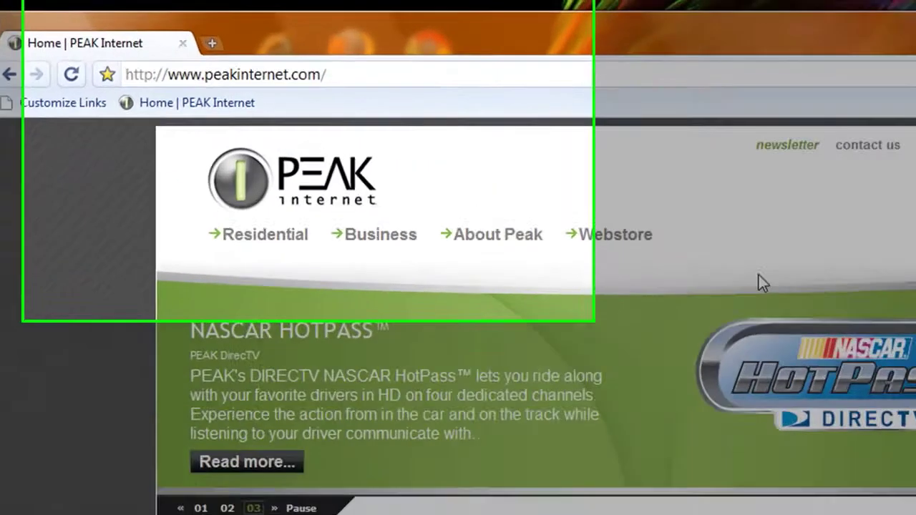
Replace the peakinternet.com address with google.com and load it.
click(556, 79)
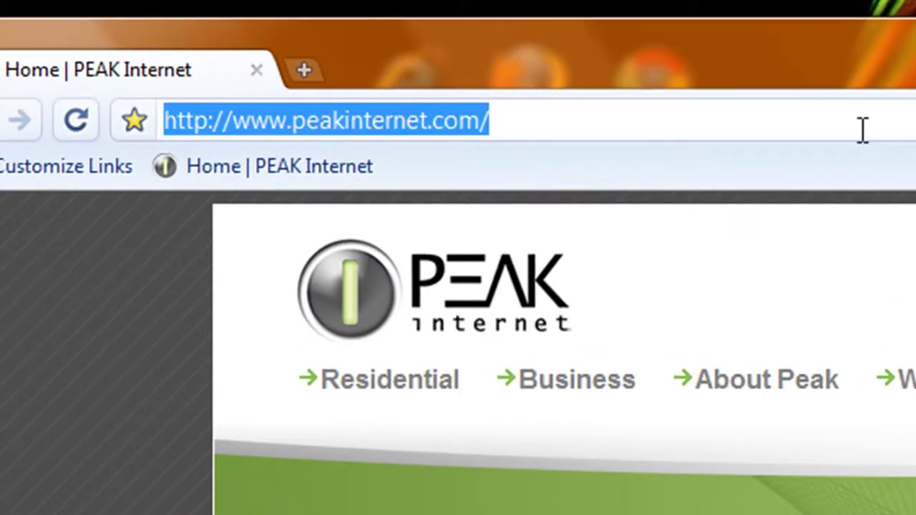
text(google.c)
key(Return)
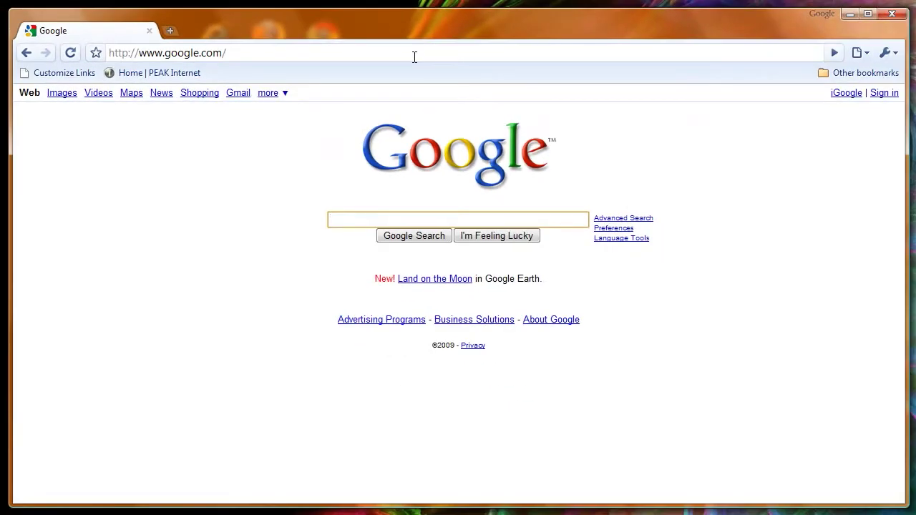
Search Google for "google chrom features", accept the suggested spelling "google chrome features", and open the Google Chrome features page.
text(google c)
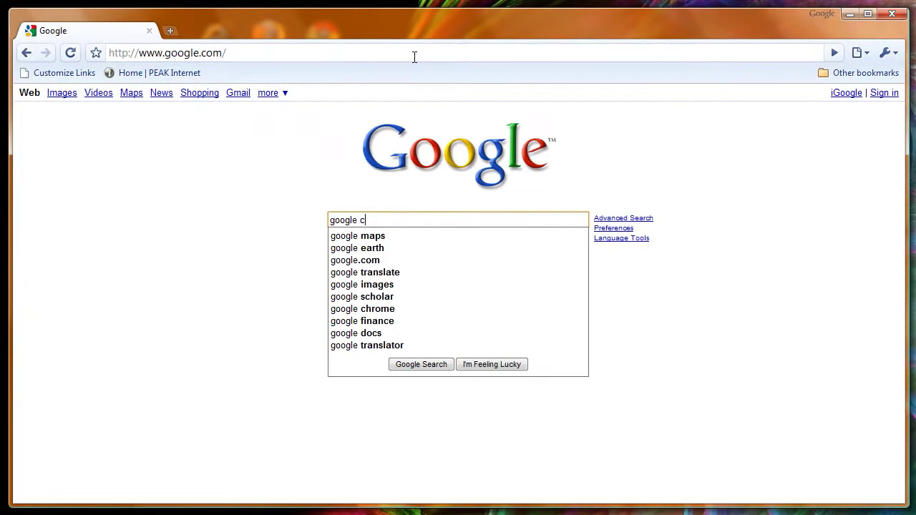
text(hrom features)
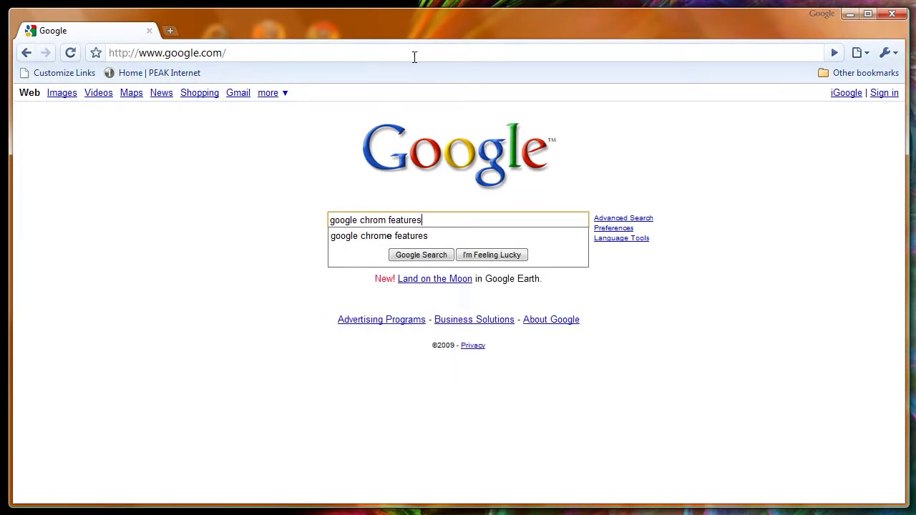
key(Return)
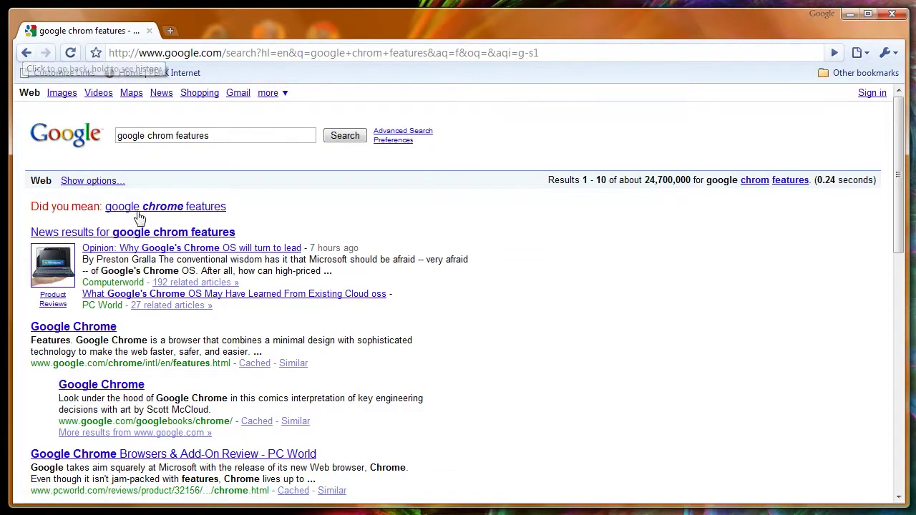
click(223, 211)
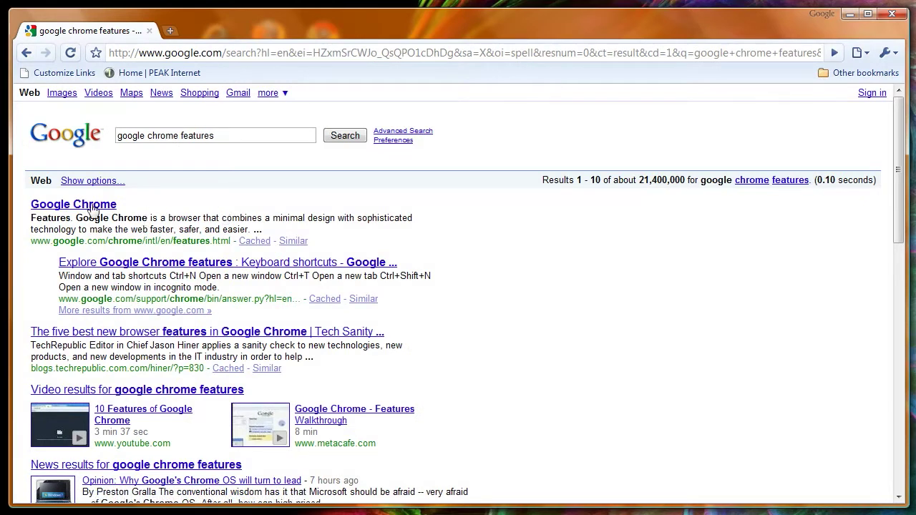
click(91, 206)
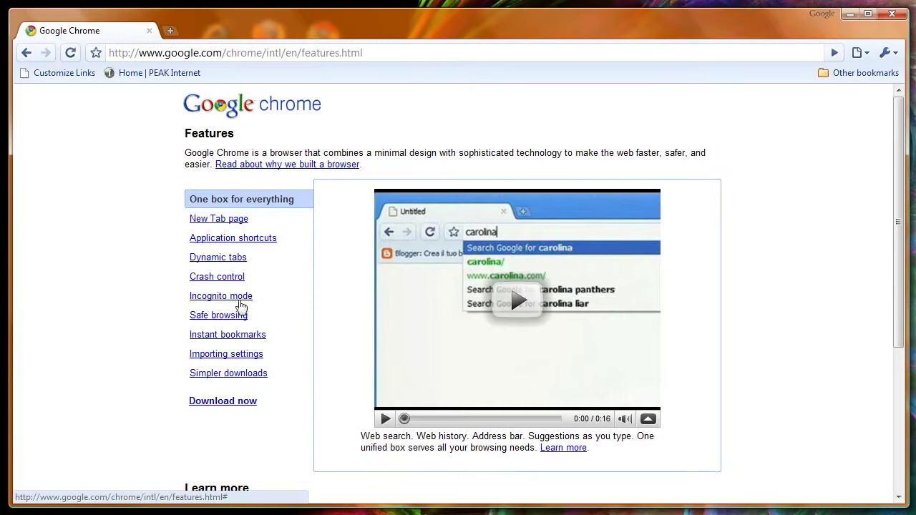
key(BackSpace)
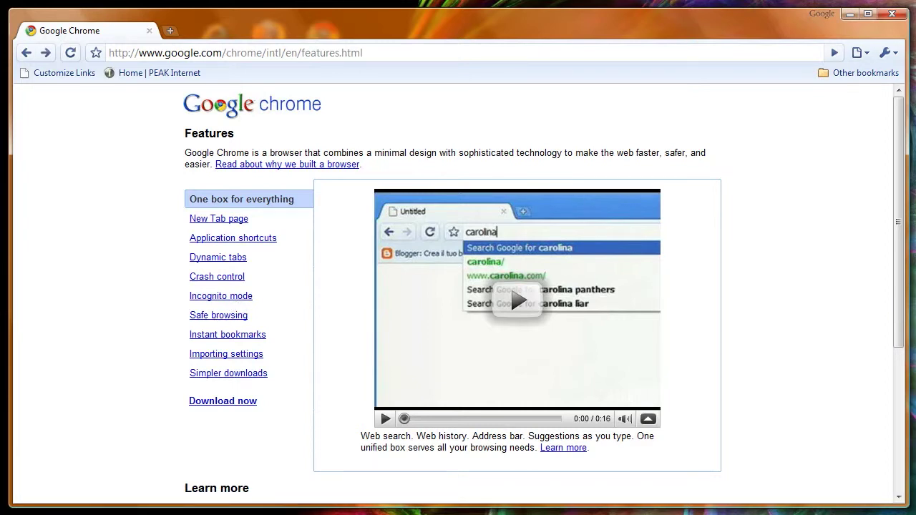